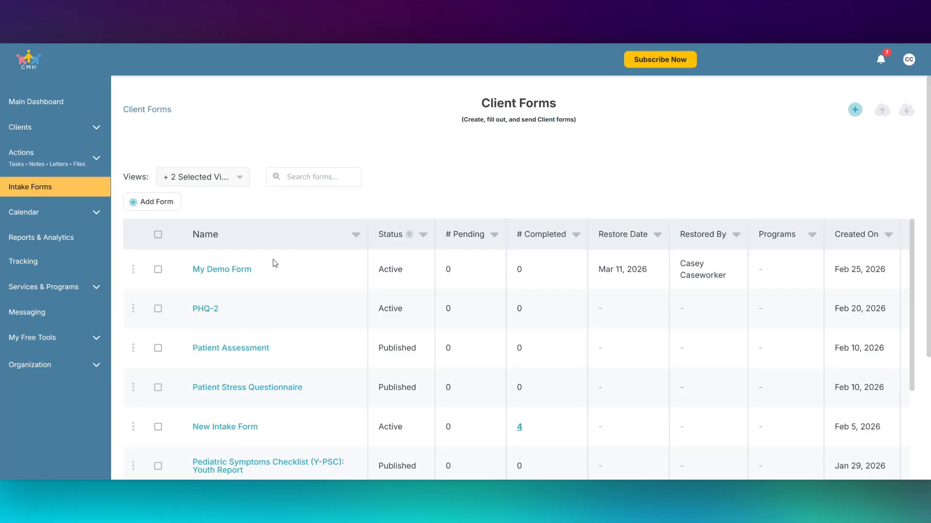
# Step: Publish My Demo Form online with a page link ending in my-demo-form-123455
pyautogui.click(247, 272)
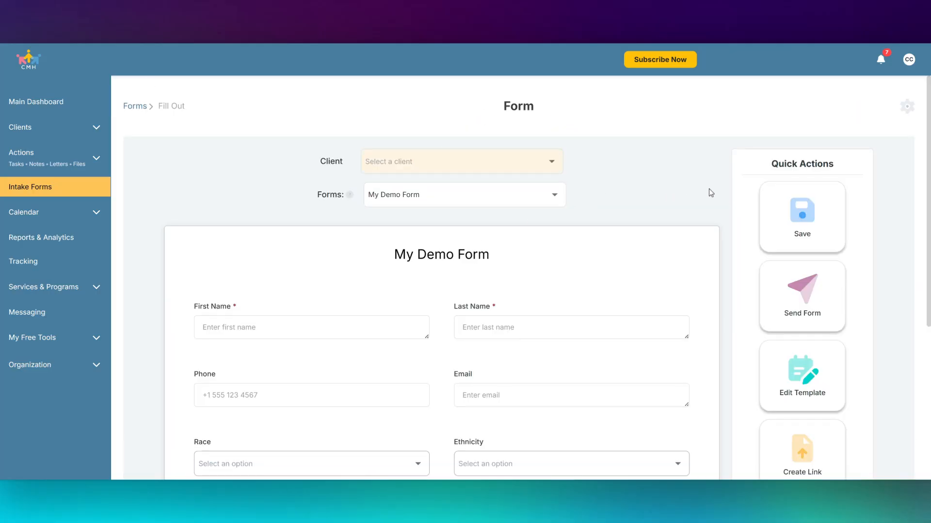
pyautogui.scroll(-2, 709, 188)
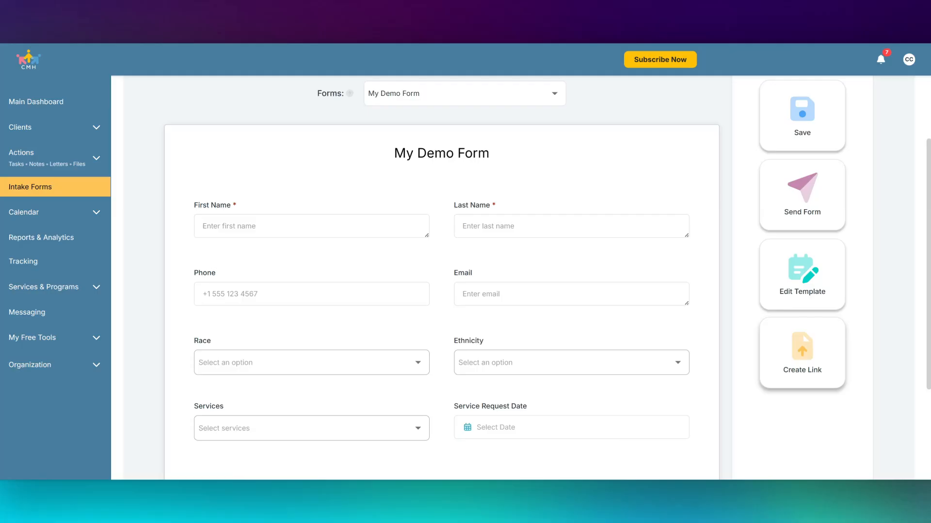
pyautogui.click(808, 383)
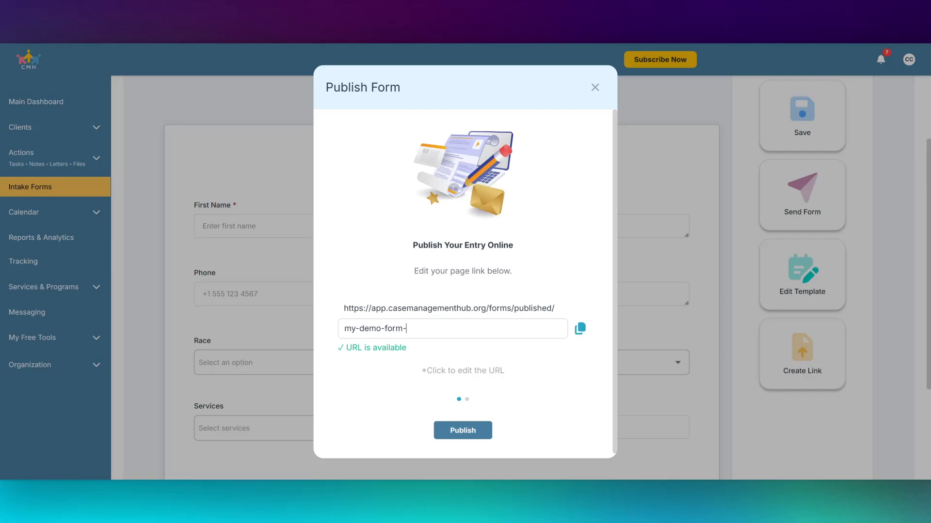
pyautogui.write('123455')
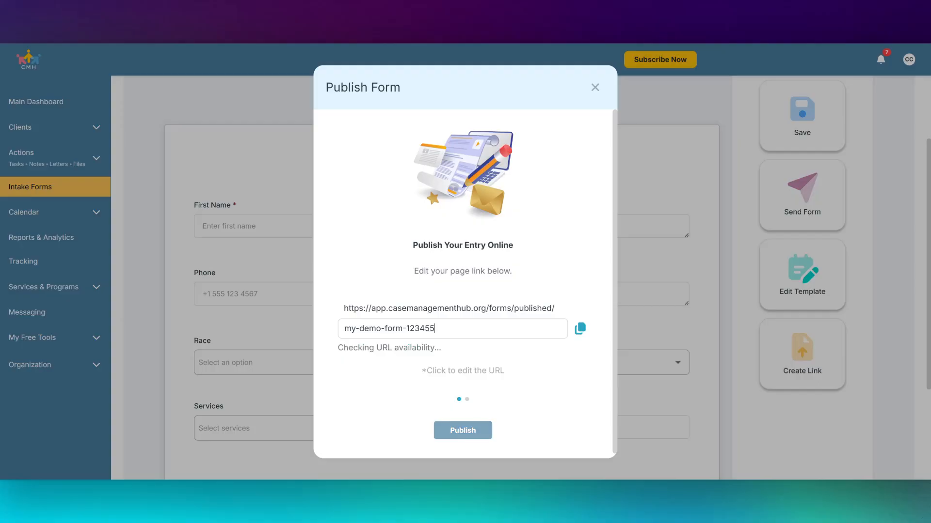
pyautogui.click(473, 436)
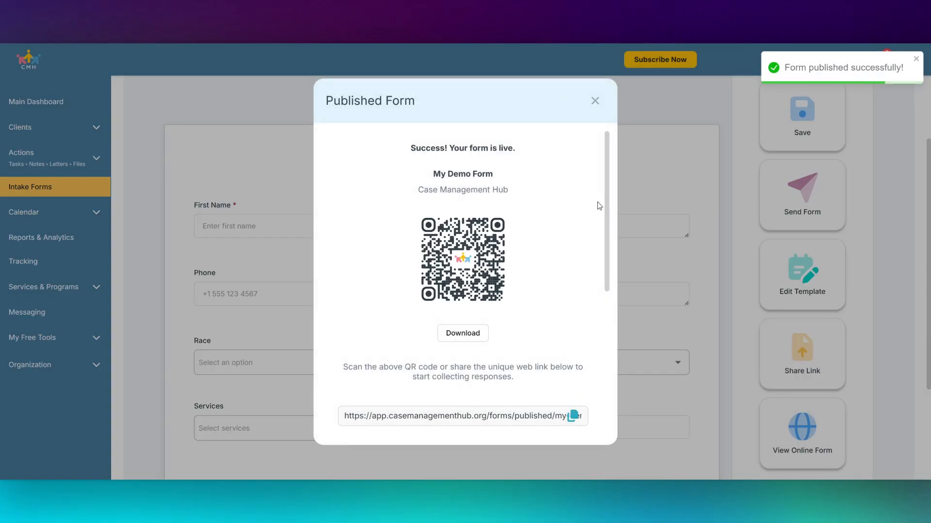
# Step: Examine the published form's options for the matching identifier, staff assignment and contact type
pyautogui.scroll(-6, 611, 163)
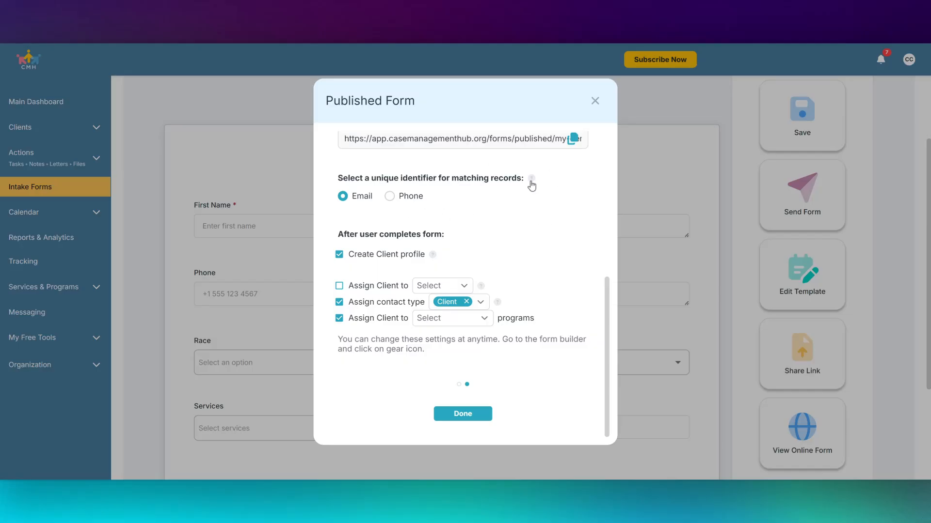
pyautogui.moveTo(532, 185)
pyautogui.click(389, 197)
pyautogui.click(343, 197)
pyautogui.click(464, 285)
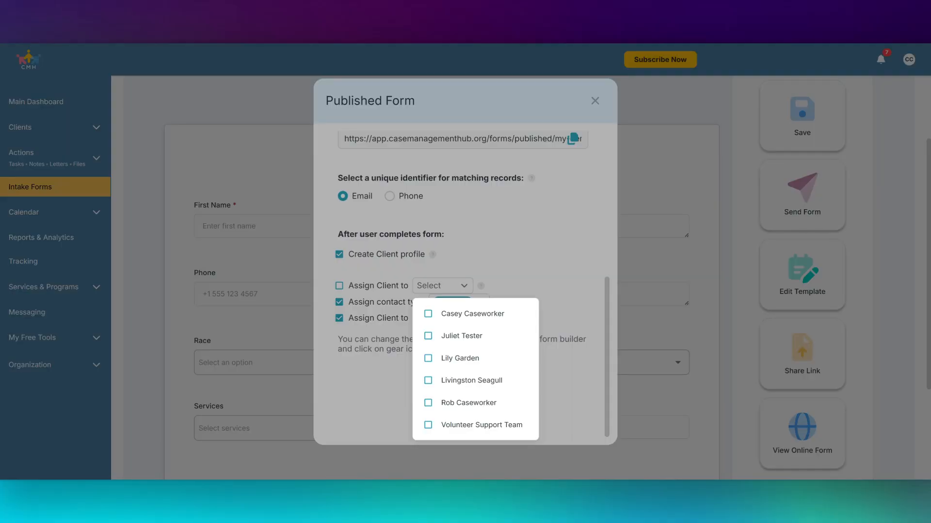
pyautogui.click(531, 277)
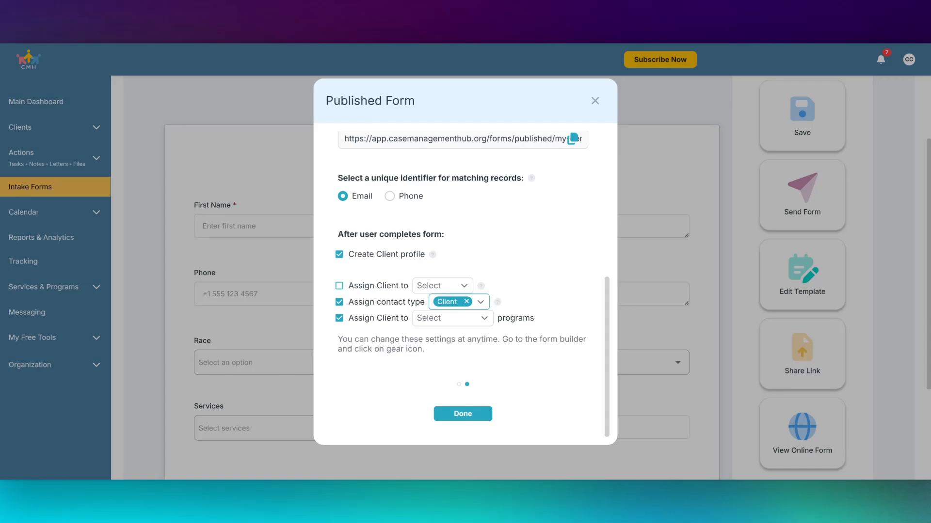
pyautogui.click(481, 302)
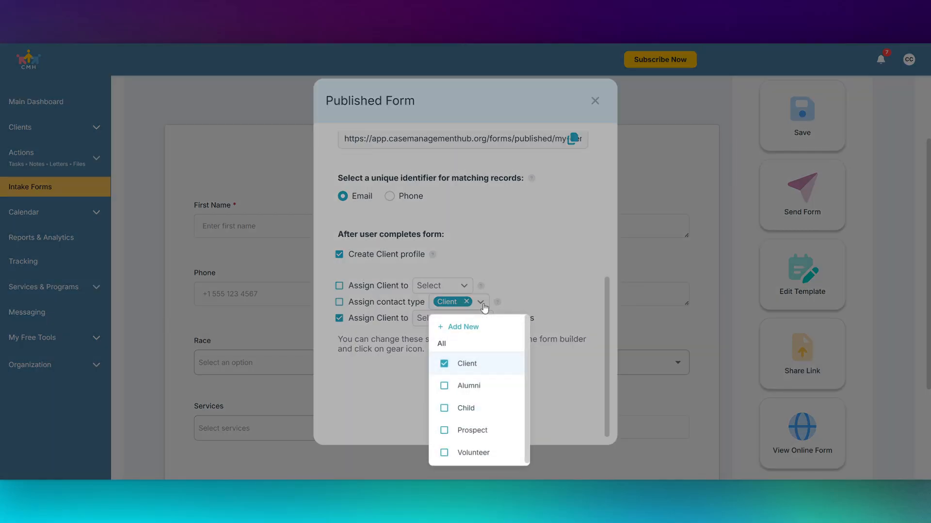
pyautogui.click(537, 284)
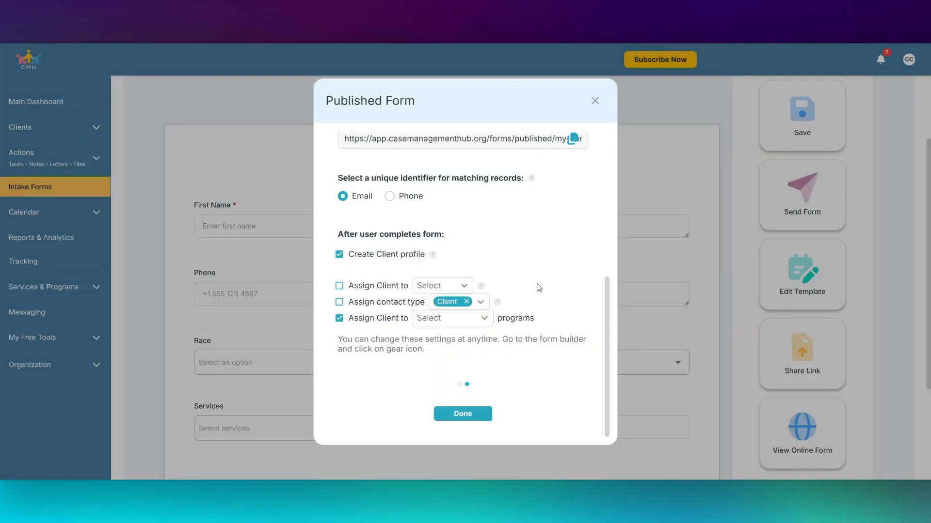
# Step: Assign clients who complete the published form to the Personal Therapy program
pyautogui.click(486, 319)
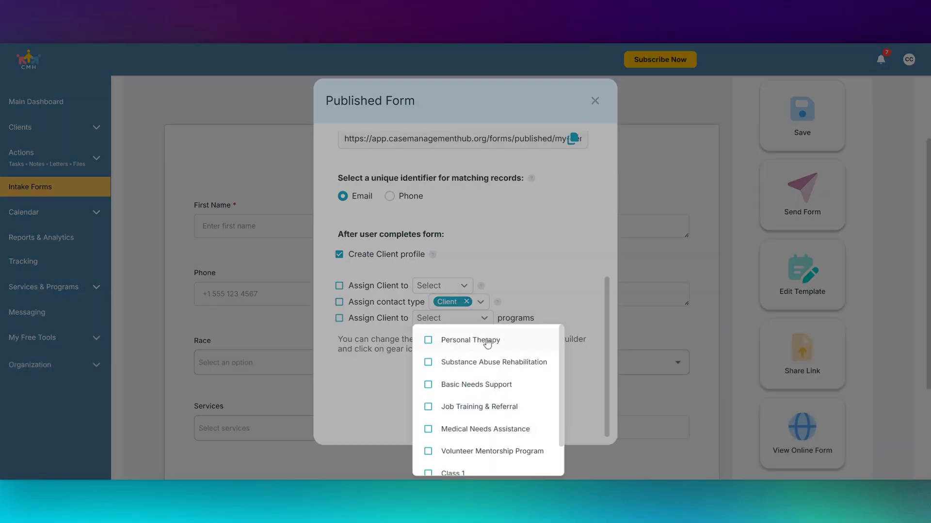
pyautogui.press('Return')
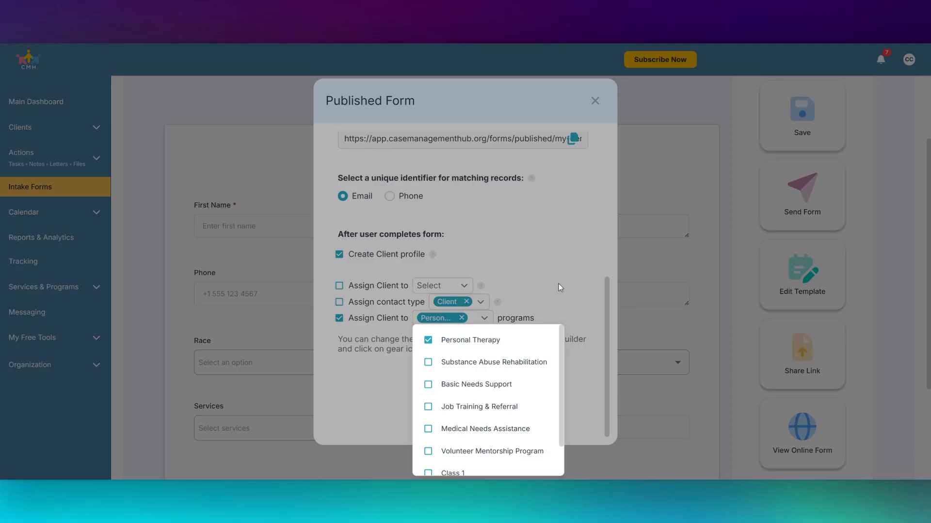
pyautogui.click(559, 283)
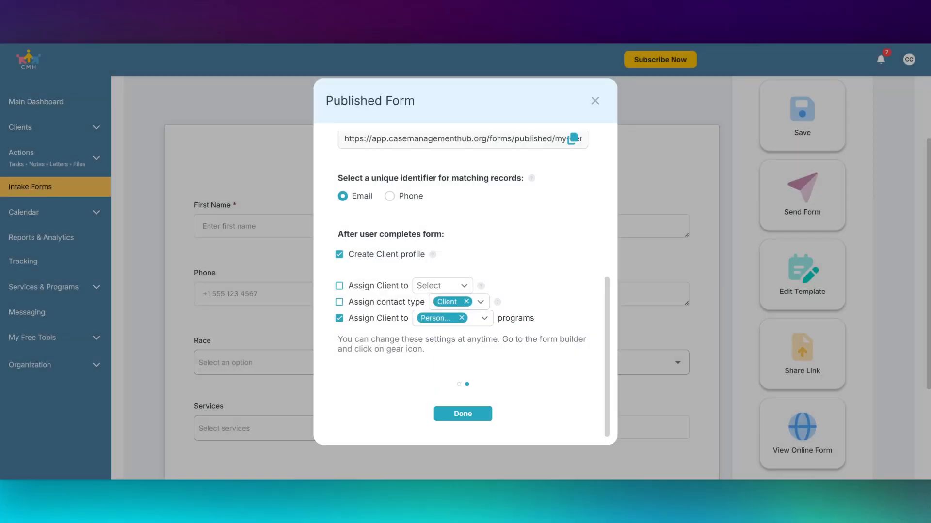
# Step: Enable contact type assignment with Phone as the unique identifier for matching records, and finish the published form's settings
pyautogui.click(389, 301)
pyautogui.click(390, 199)
pyautogui.click(463, 414)
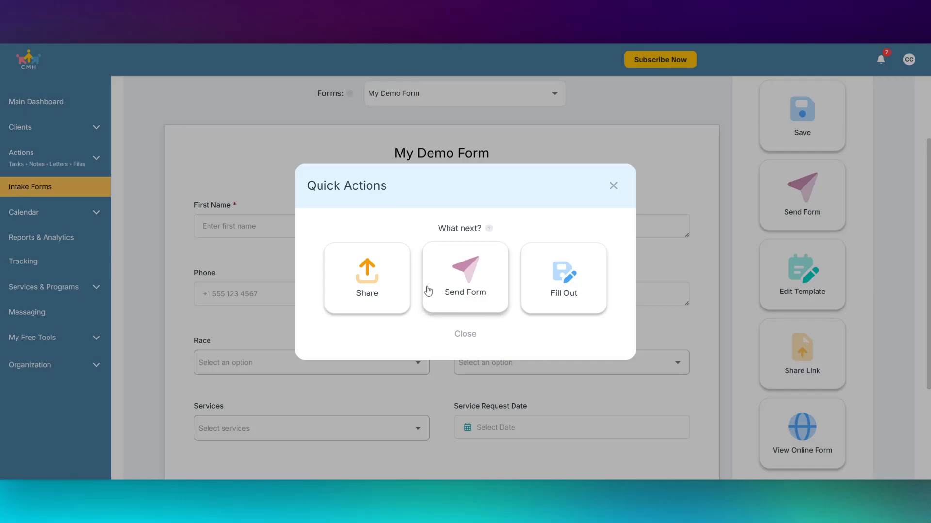
# Step: View the share link options for the published form and return to the Client Forms list
pyautogui.click(370, 284)
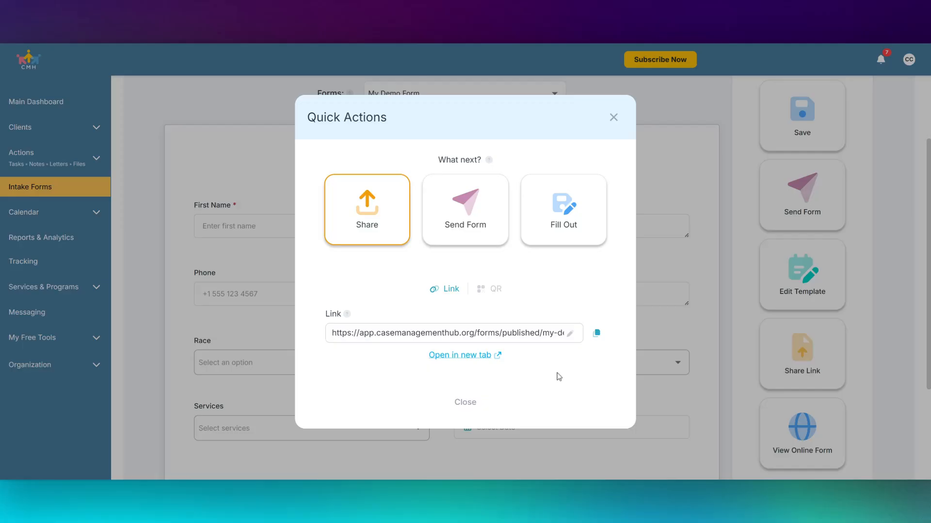
pyautogui.click(469, 404)
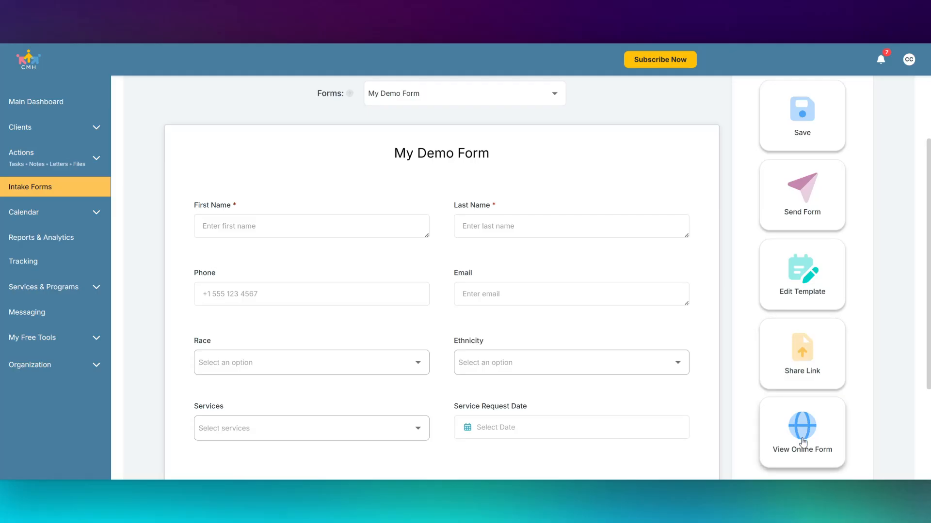
pyautogui.click(45, 99)
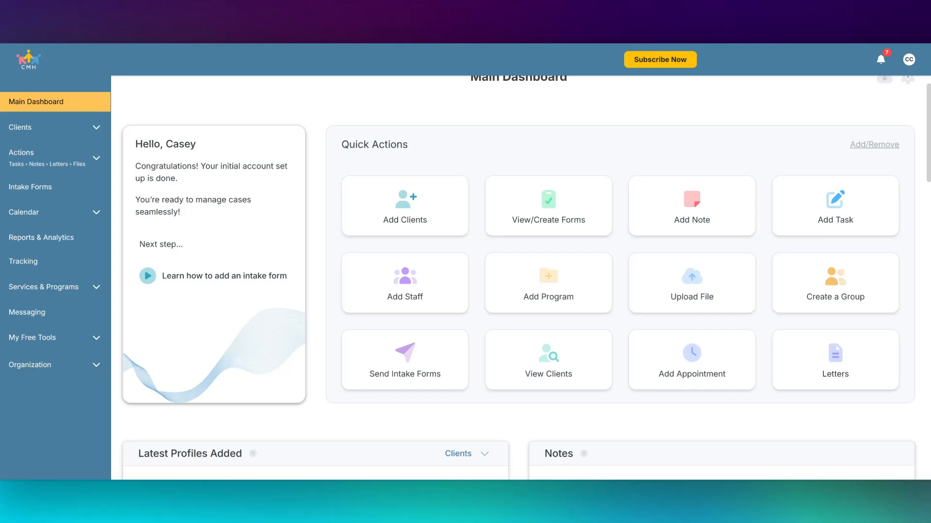
pyautogui.click(35, 188)
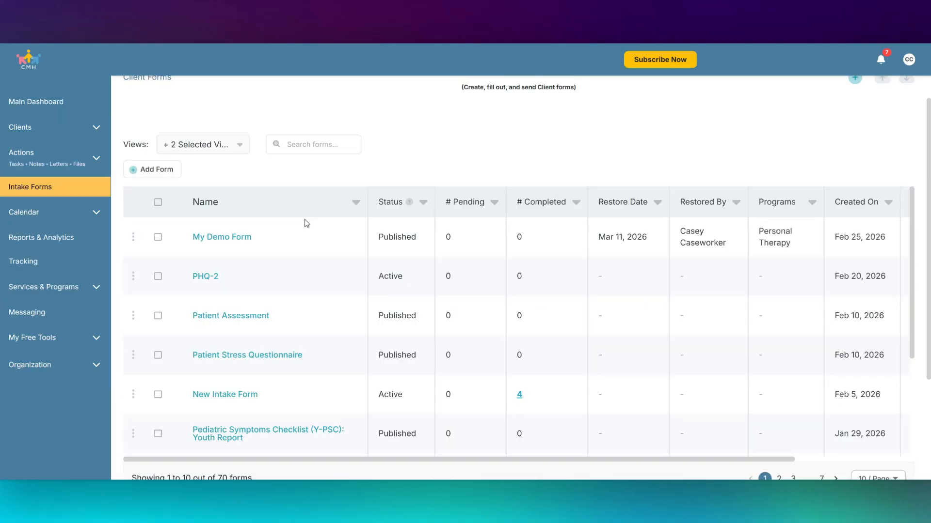
# Step: Open My Demo Form's shared link as an online form in a private browser window
pyautogui.click(223, 242)
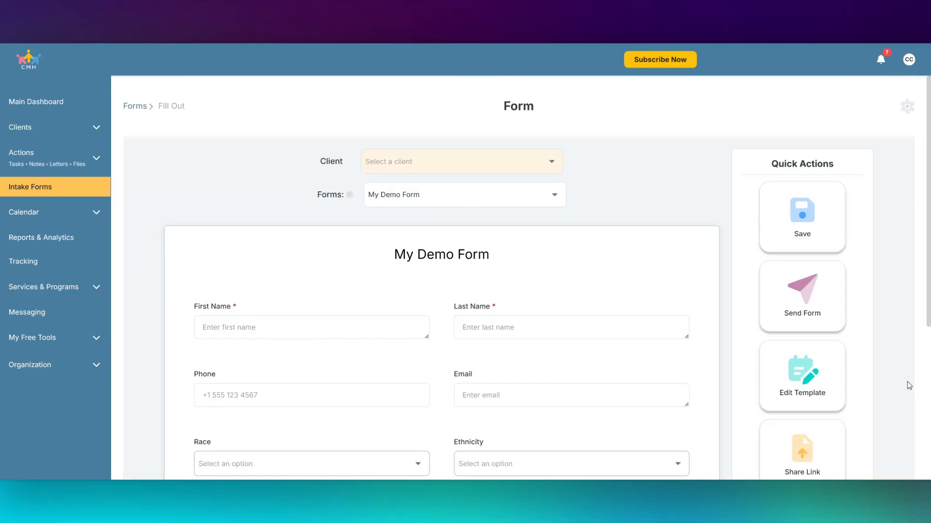
pyautogui.scroll(-2, 907, 383)
pyautogui.click(801, 356)
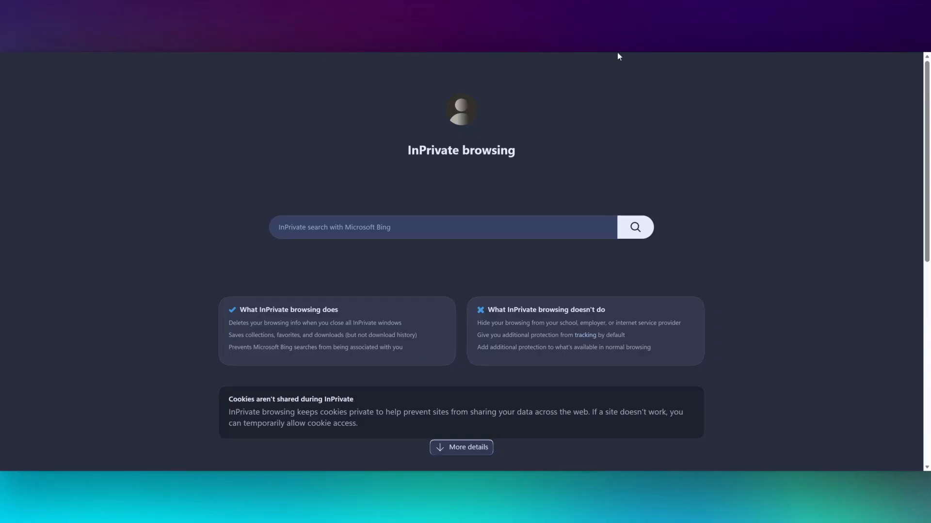
pyautogui.press('Return')
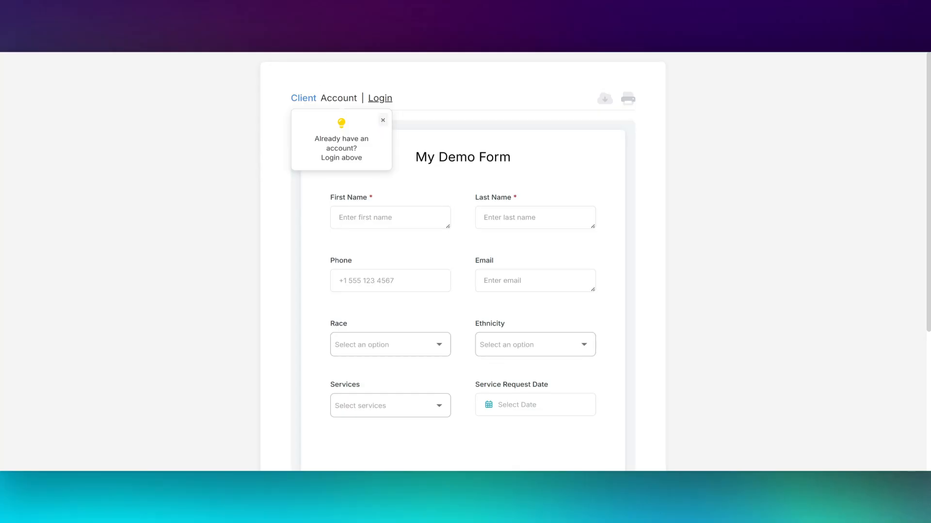
# Step: Complete and submit the form with client name, phone, American Indian or Alaska Native, Hispanic or Latino, Food Panty Assistance, and service request date Mar 10, 2026
pyautogui.click(383, 120)
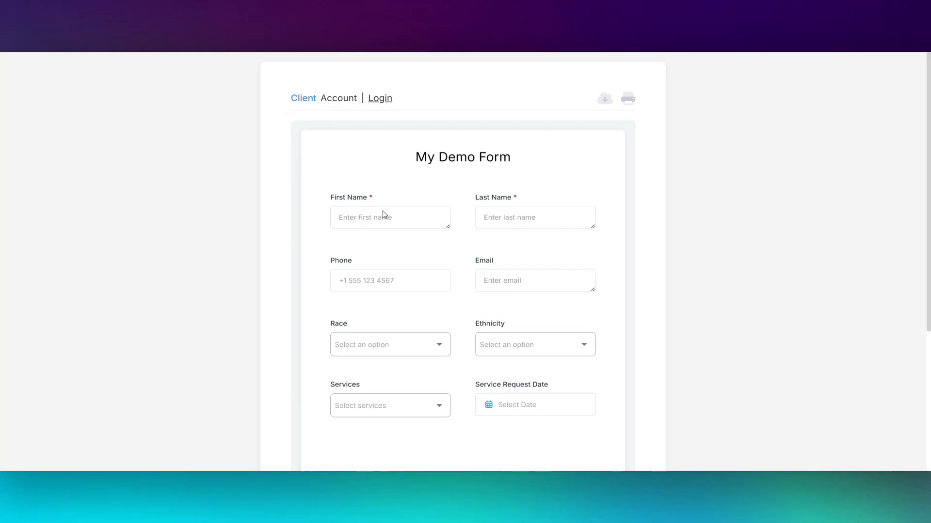
pyautogui.click(397, 218)
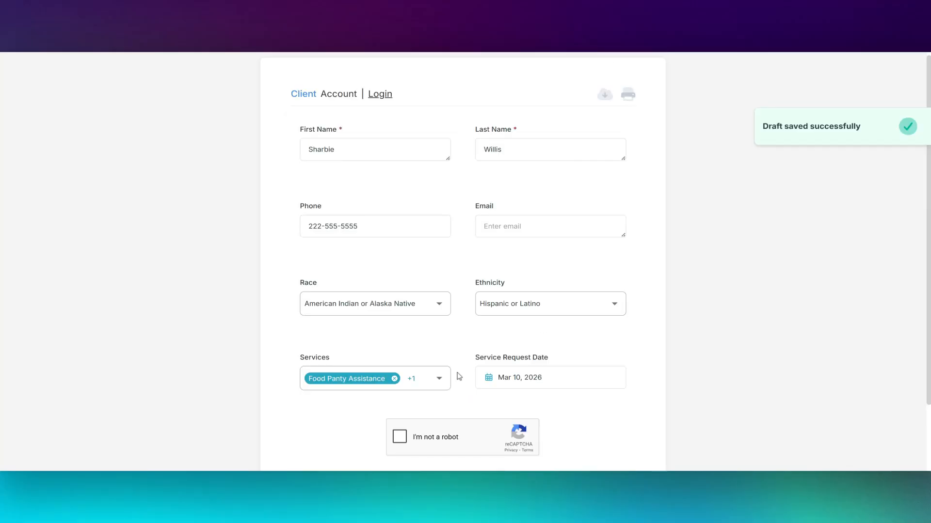
pyautogui.scroll(-3, 459, 376)
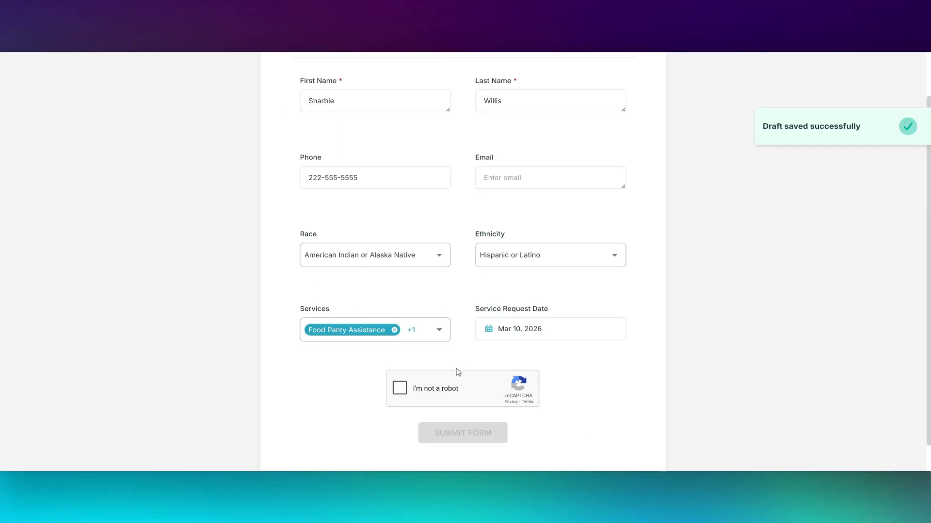
pyautogui.click(400, 357)
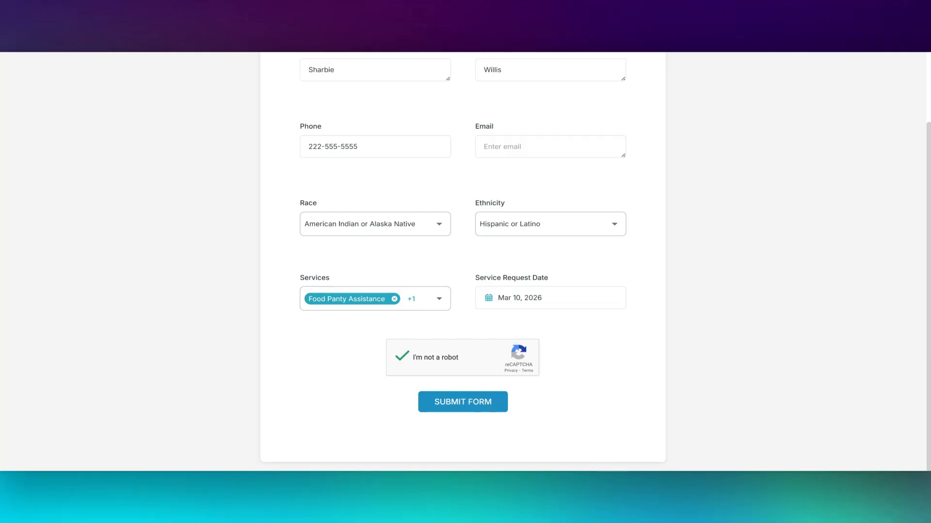
pyautogui.click(466, 412)
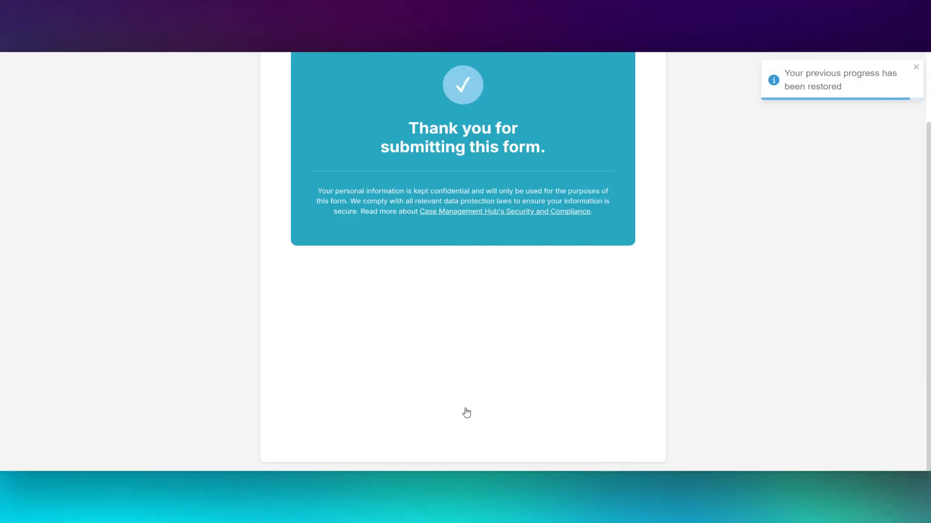
pyautogui.scroll(2, 508, 393)
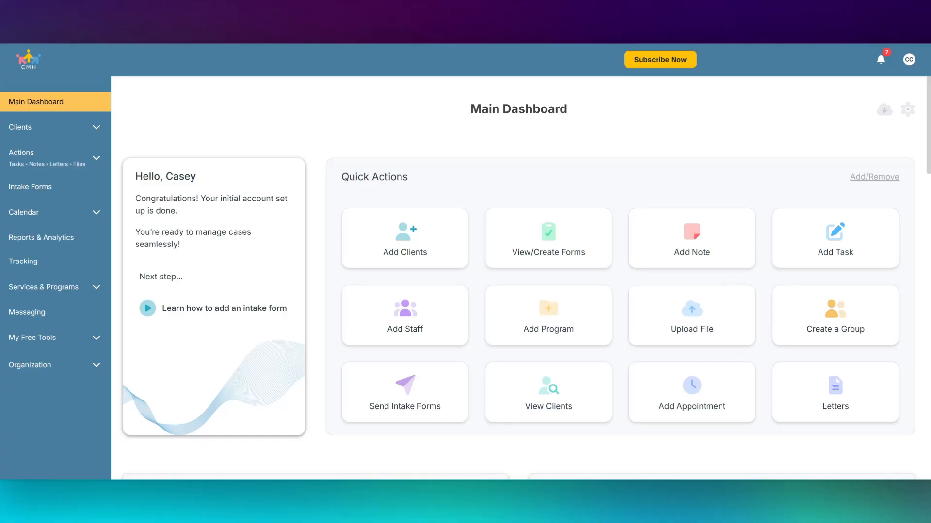
# Step: Back in Case Management Hub, open the completed online submission of My Demo Form and review its answers
pyautogui.click(23, 191)
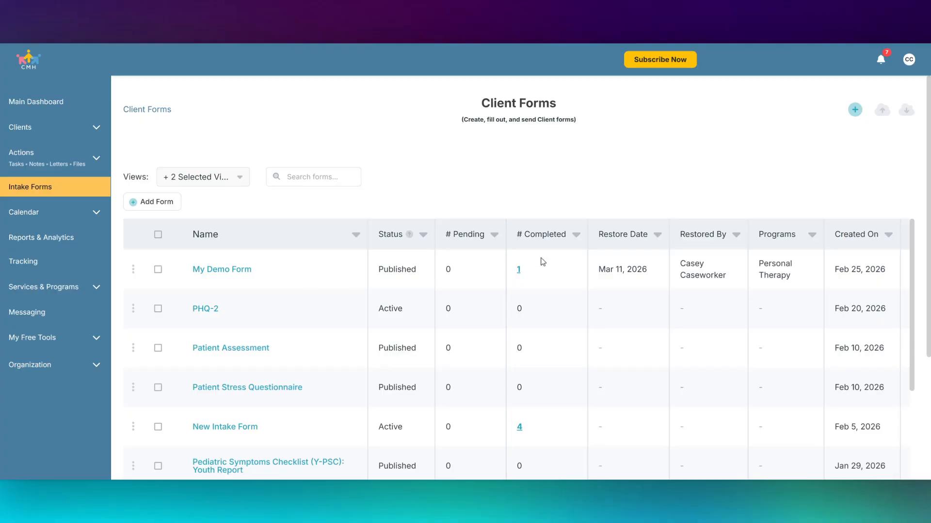
pyautogui.click(520, 271)
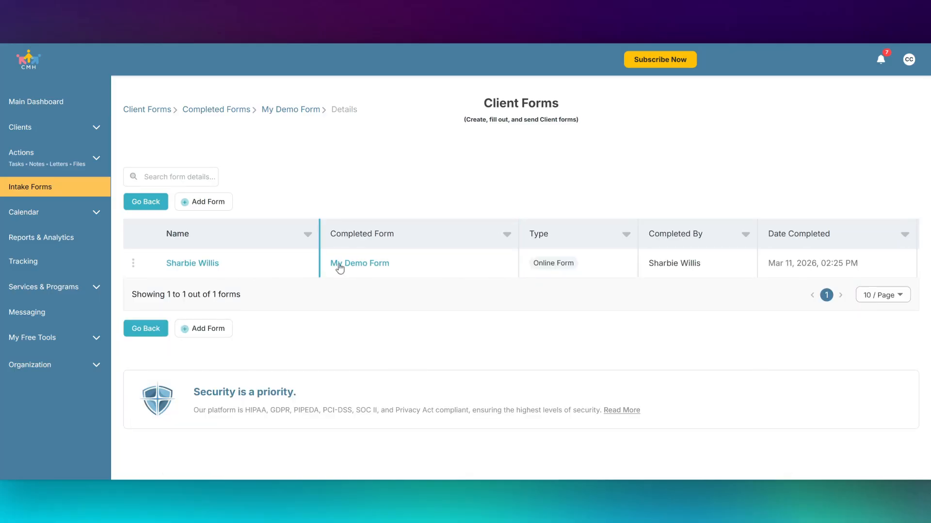
pyautogui.click(369, 268)
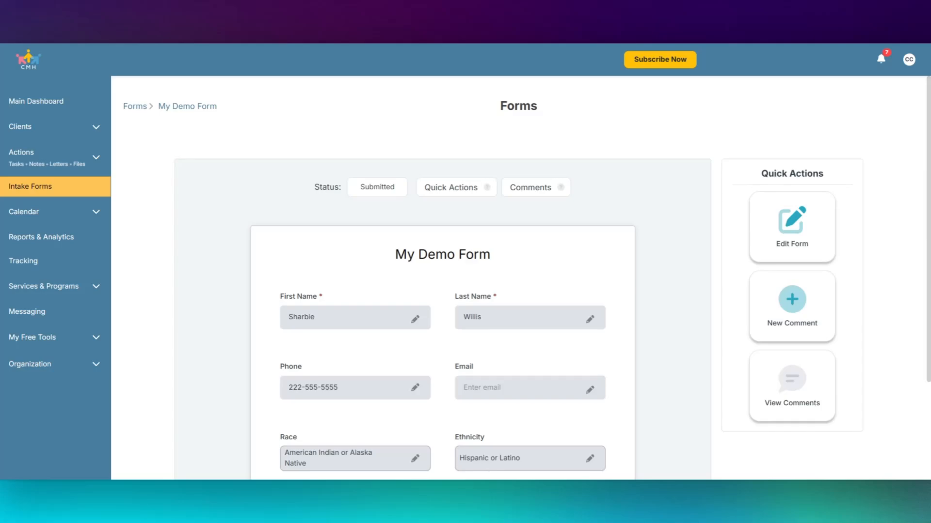
pyautogui.scroll(-3, 451, 294)
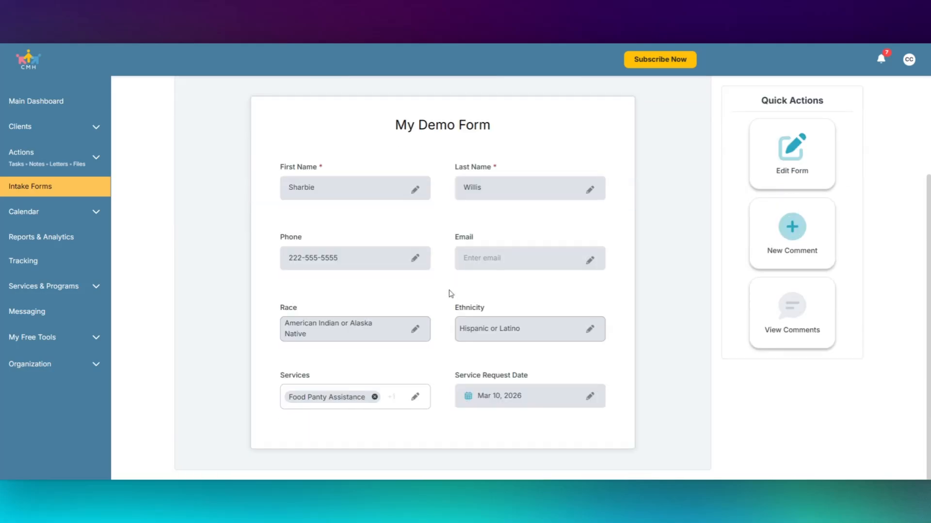
pyautogui.scroll(3, 451, 294)
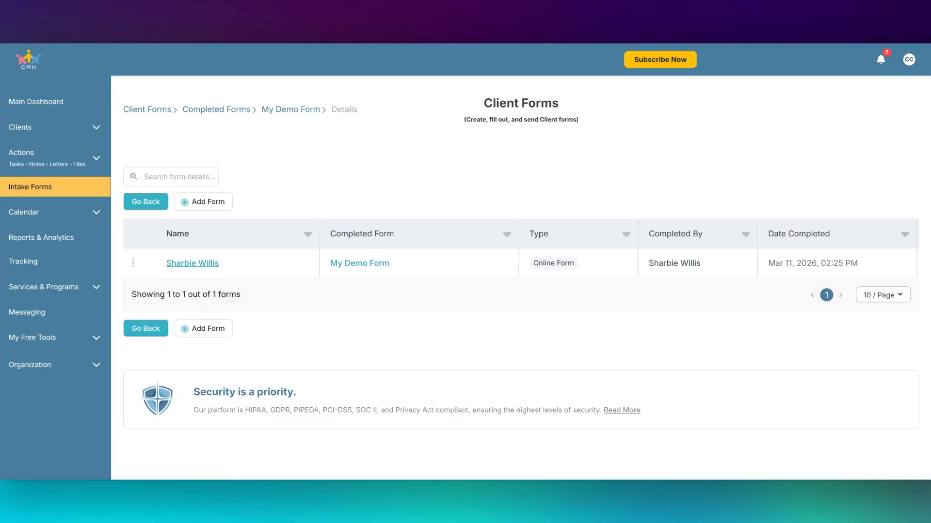
# Step: Open the profile of the client who submitted the form and review the contact details and form record
pyautogui.click(203, 265)
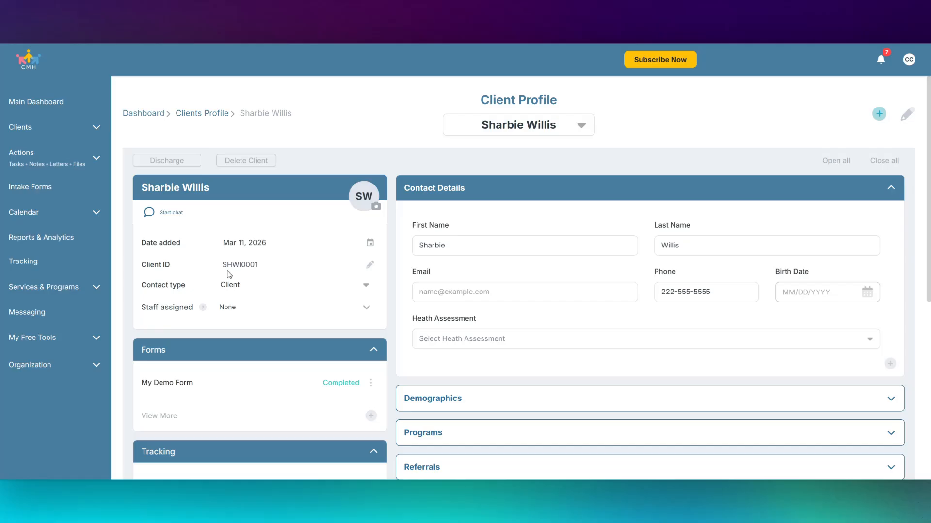
pyautogui.scroll(-1, 397, 334)
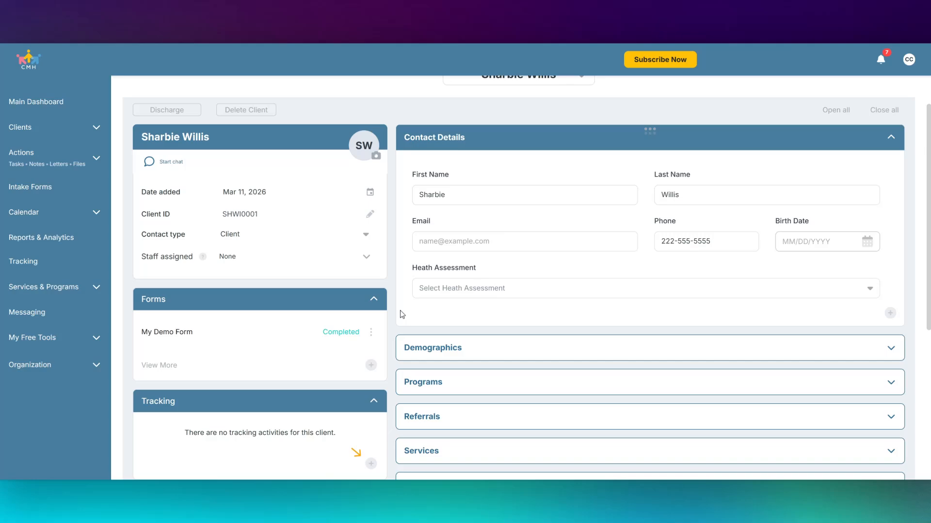
pyautogui.scroll(1, 399, 310)
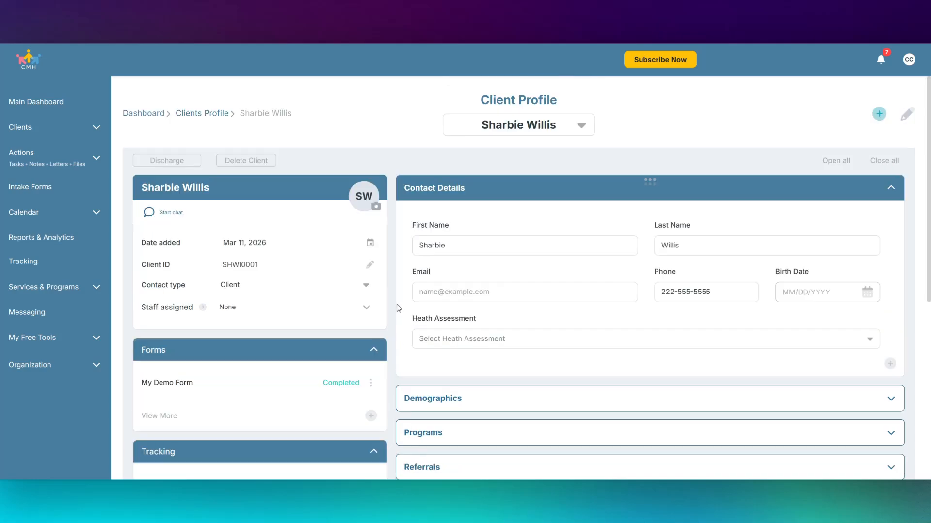